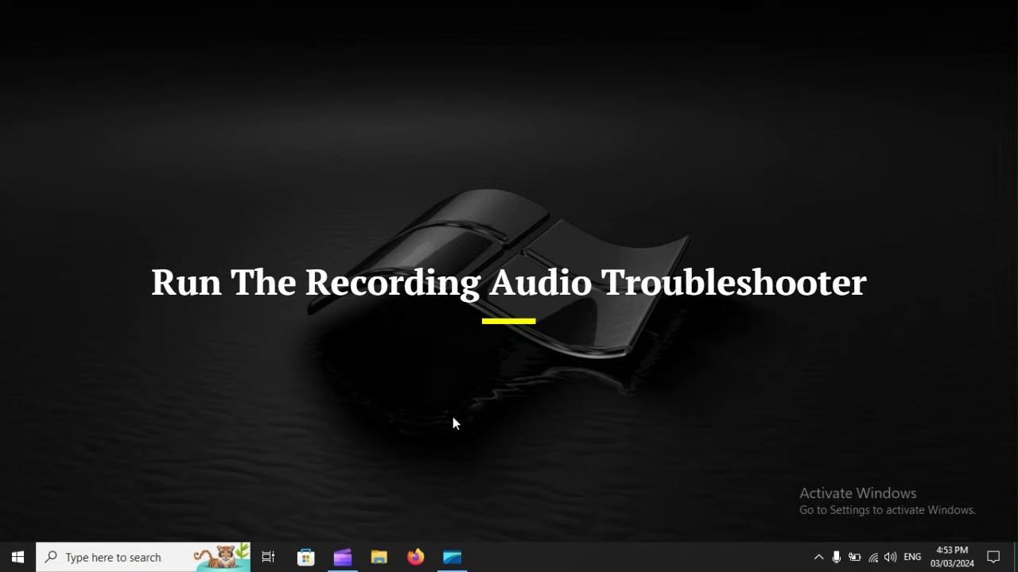
# Open Settings with Windows+I and go to the Update & Security section
pyautogui.press('super+i')
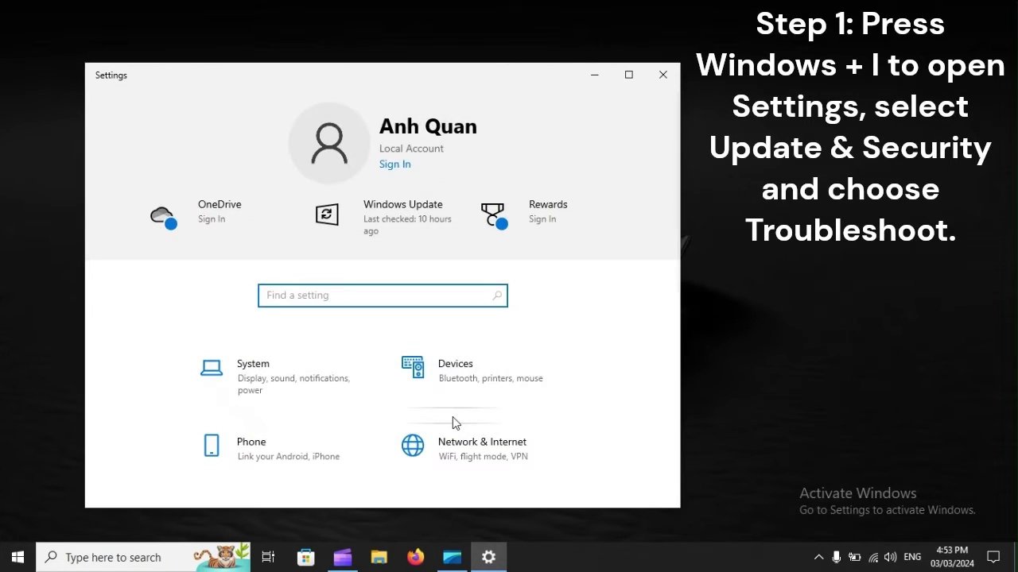
pyautogui.scroll(-3, 454, 424)
pyautogui.scroll(-3, 455, 424)
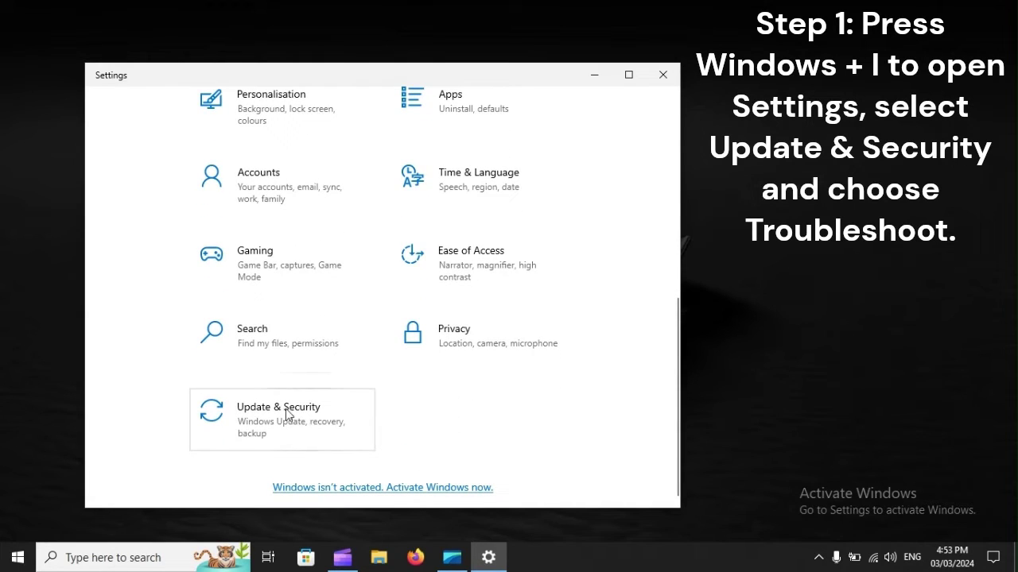
pyautogui.click(331, 410)
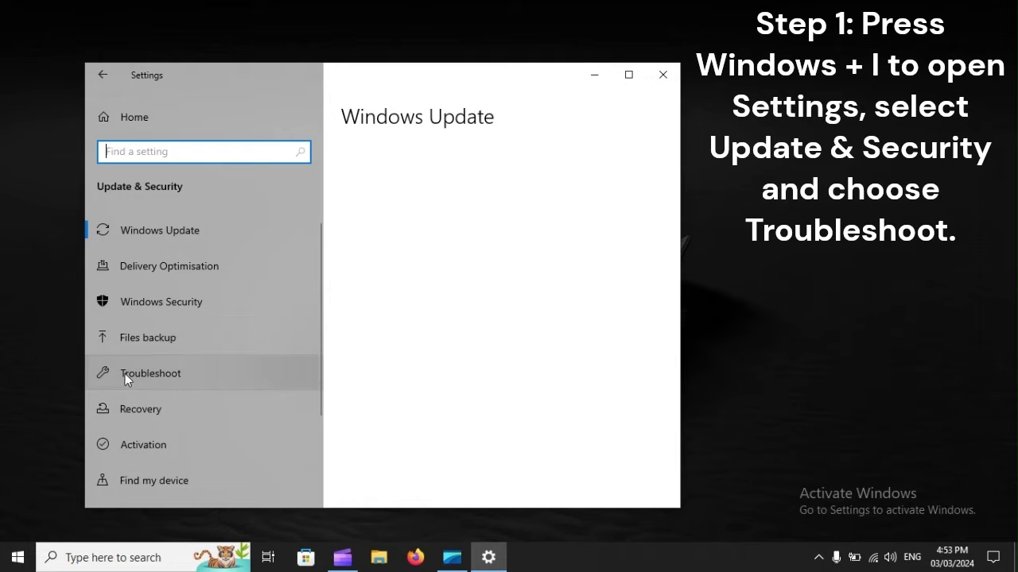
# Go to Troubleshoot > Additional troubleshooters and bring Recording Audio into view
pyautogui.click(259, 372)
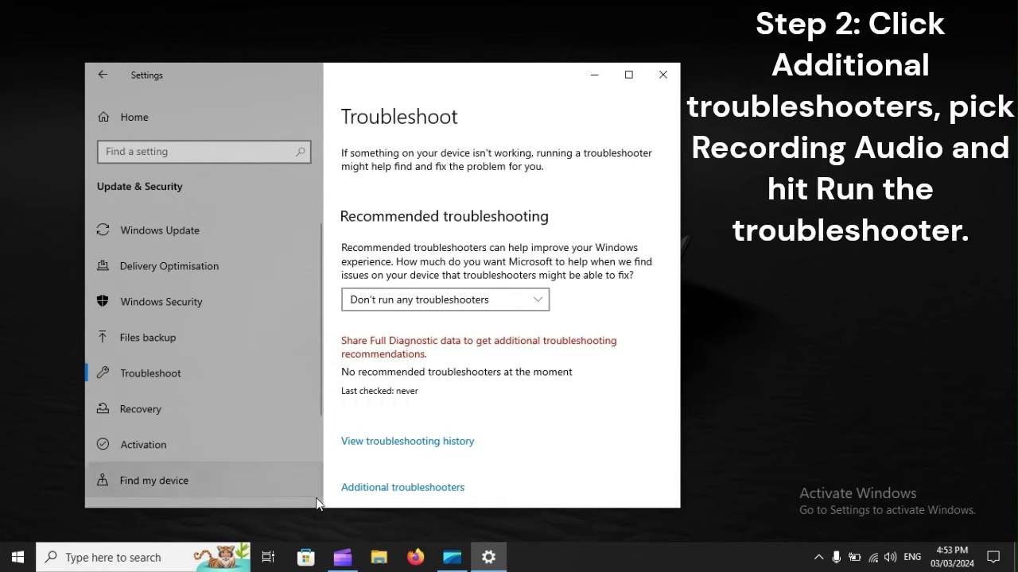
pyautogui.click(428, 491)
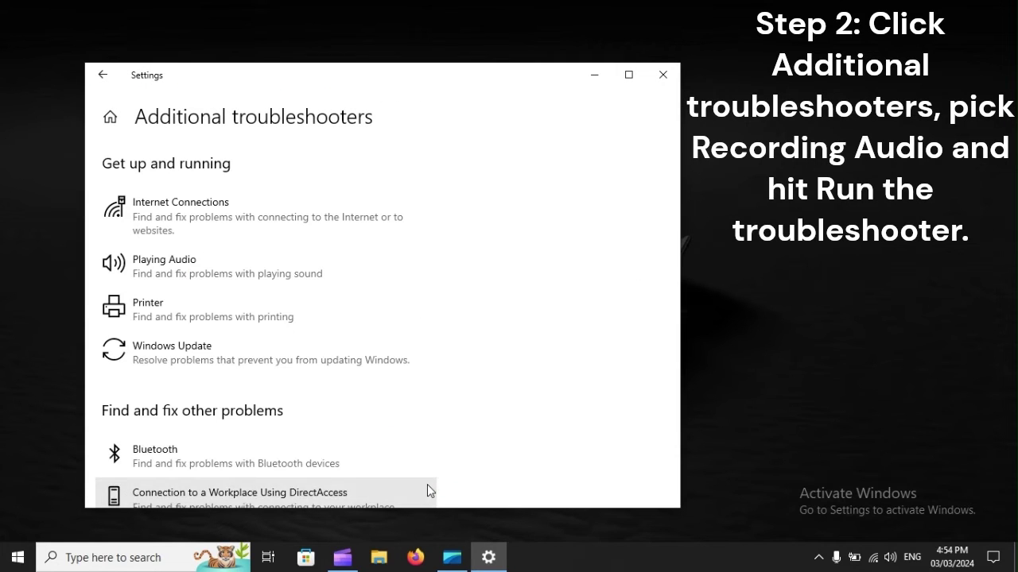
pyautogui.scroll(-6, 427, 484)
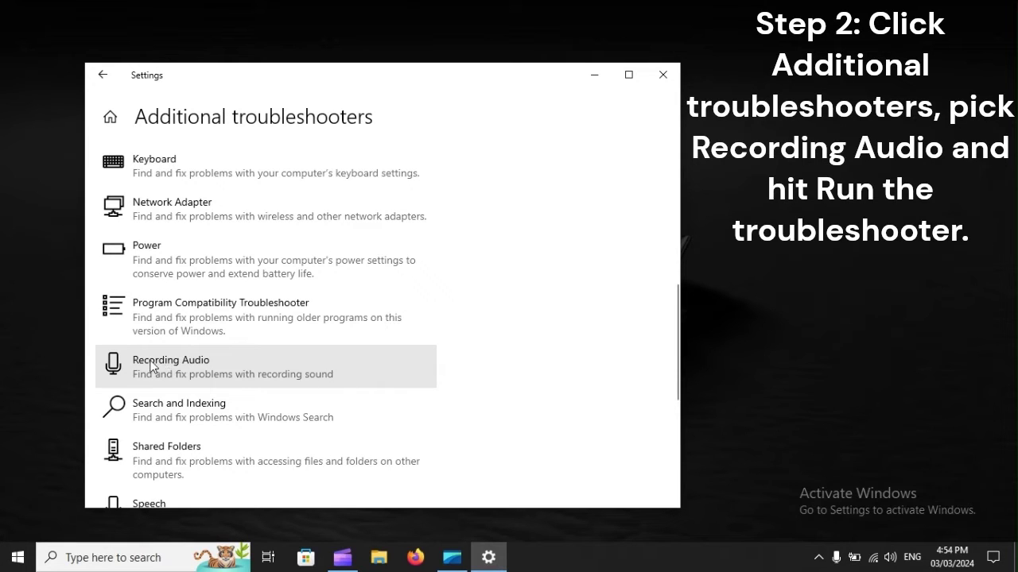
# Expand the Recording Audio troubleshooter, then restart the PC from the Start menu's Power options
pyautogui.click(310, 364)
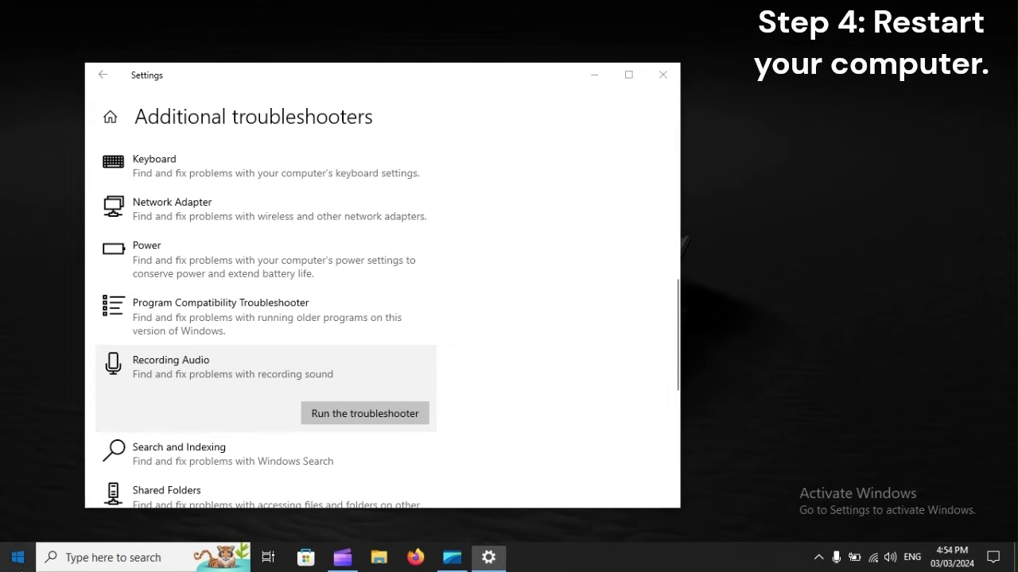
pyautogui.click(19, 563)
pyautogui.click(18, 523)
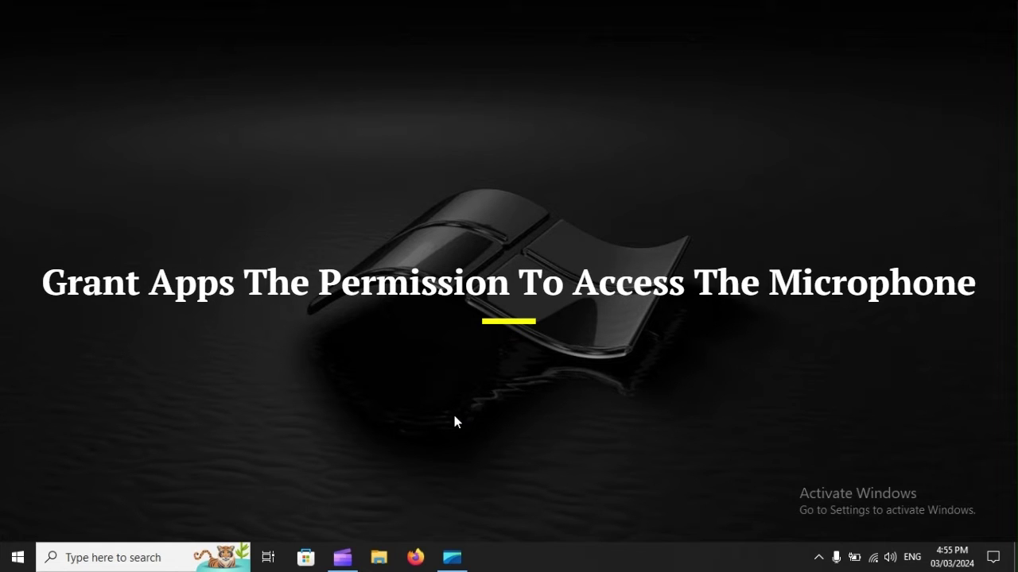
# Reopen Settings, open Privacy and scroll the left pane to App permissions
pyautogui.press('super+i')
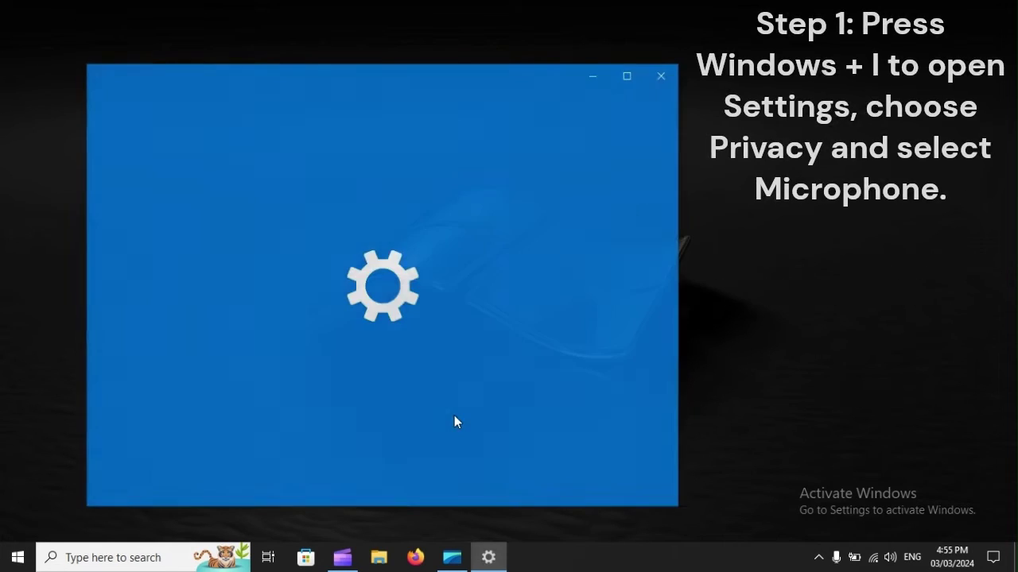
pyautogui.scroll(-3, 455, 421)
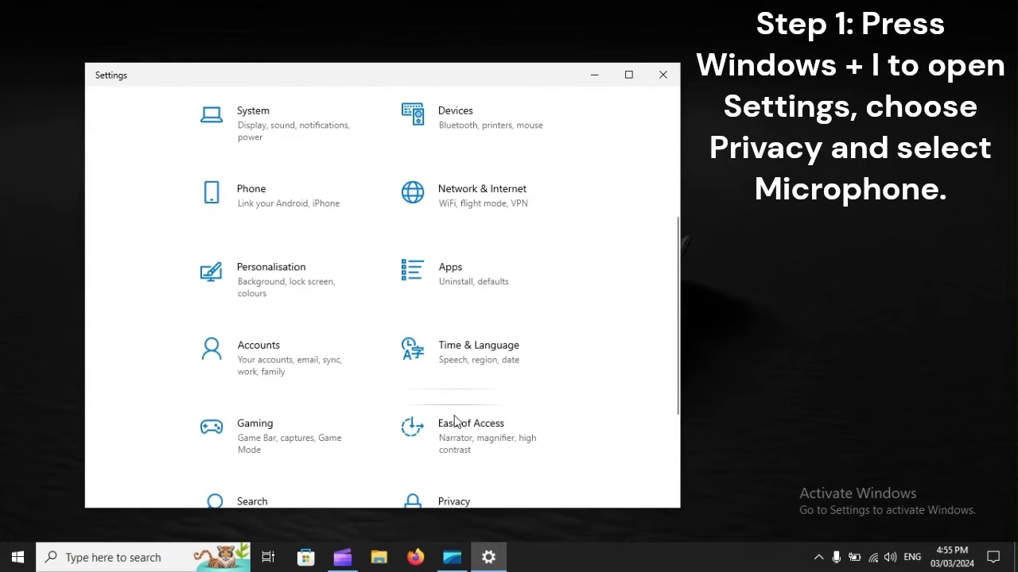
pyautogui.scroll(-3, 455, 422)
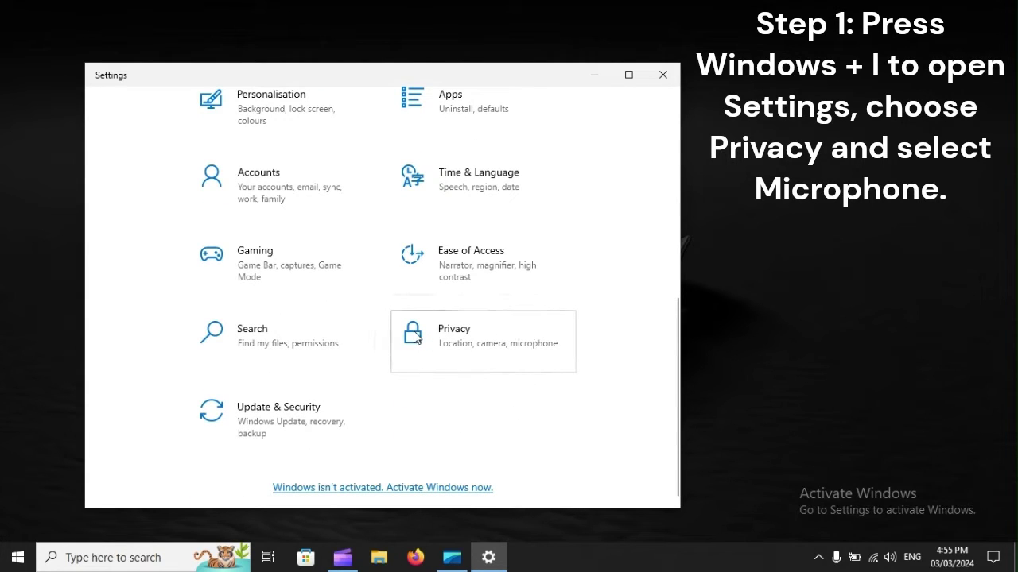
pyautogui.click(517, 334)
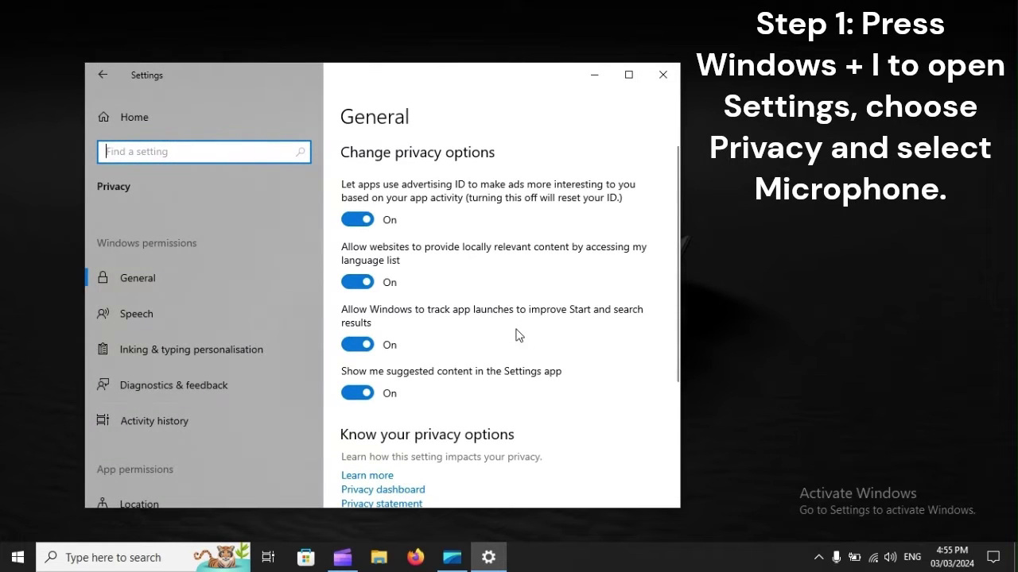
pyautogui.scroll(-5, 248, 382)
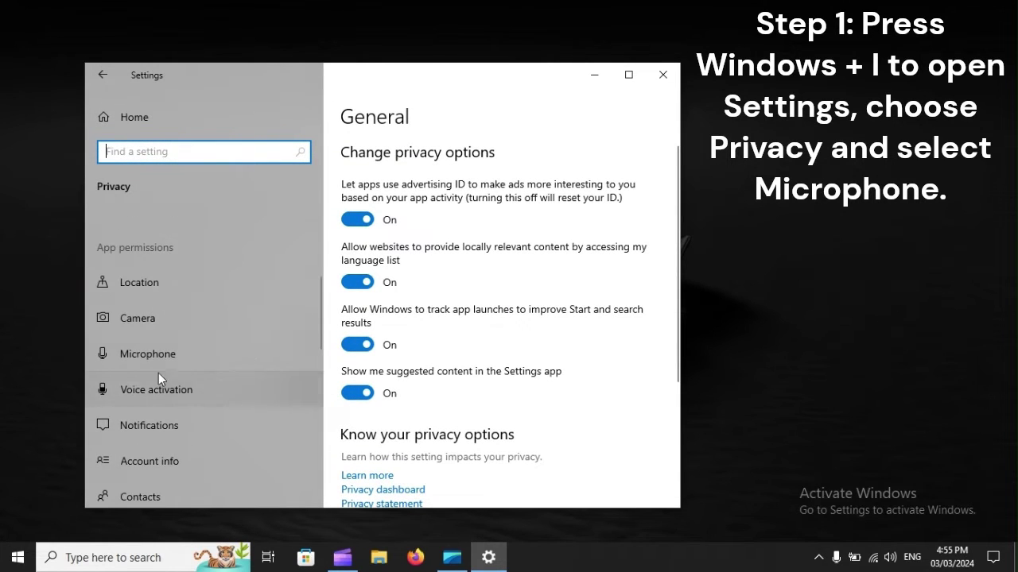
# Check Microphone access is on, with 3D Viewer, Camera and Feedback Hub allowed
pyautogui.click(239, 357)
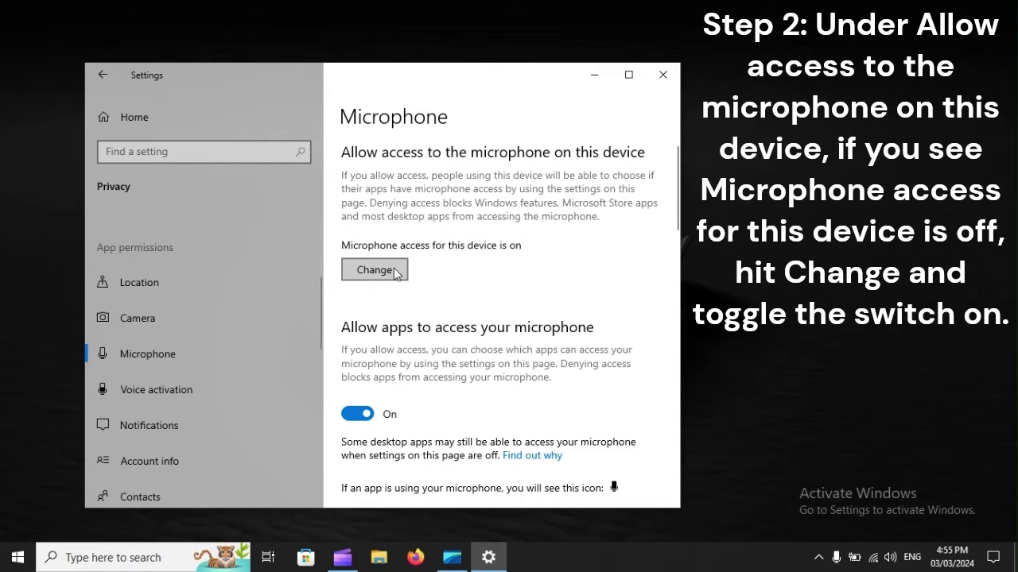
pyautogui.scroll(-3, 405, 310)
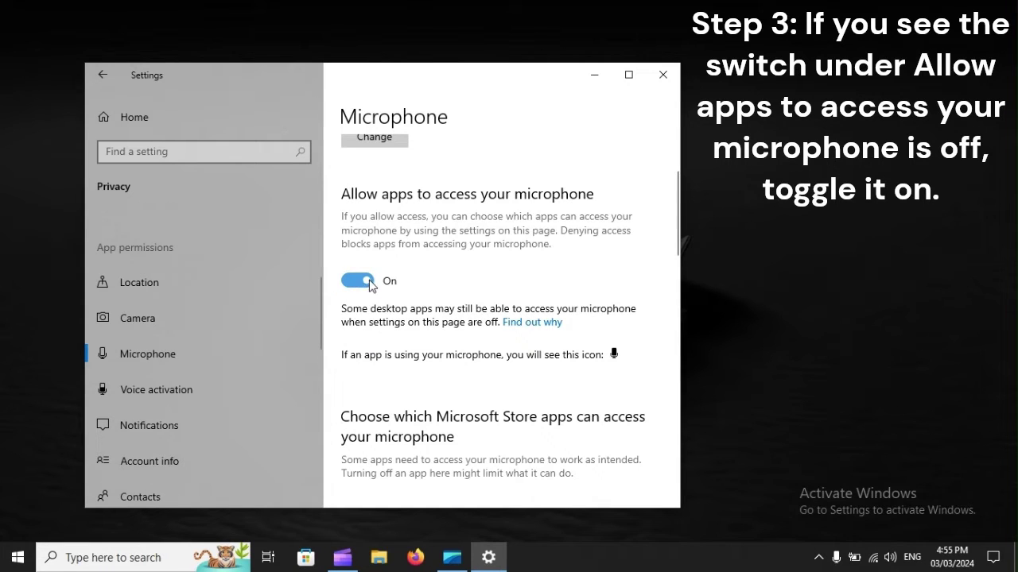
pyautogui.scroll(-3, 354, 254)
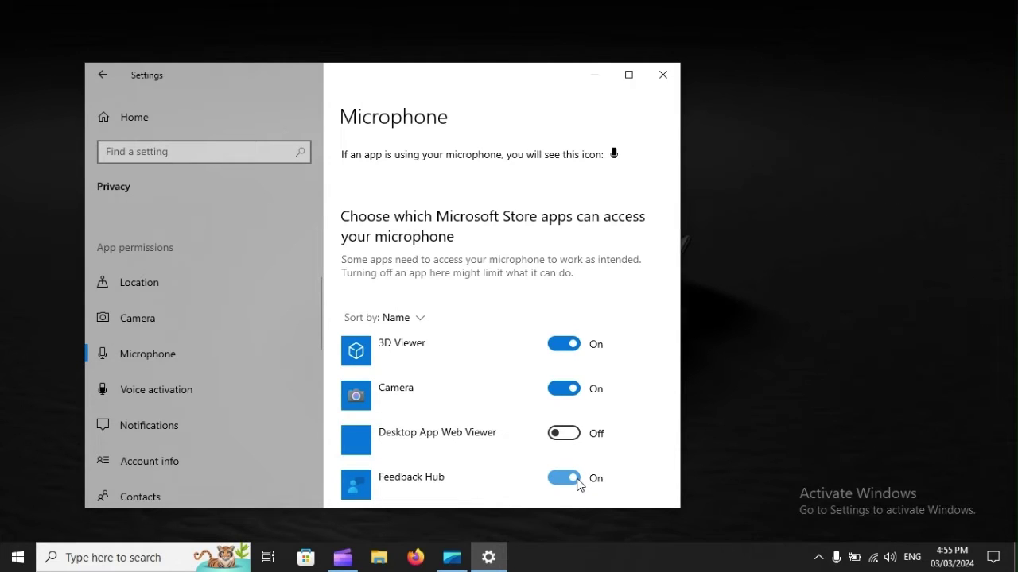
# Restart the computer from Start > Power, then bring up Start search
pyautogui.click(16, 557)
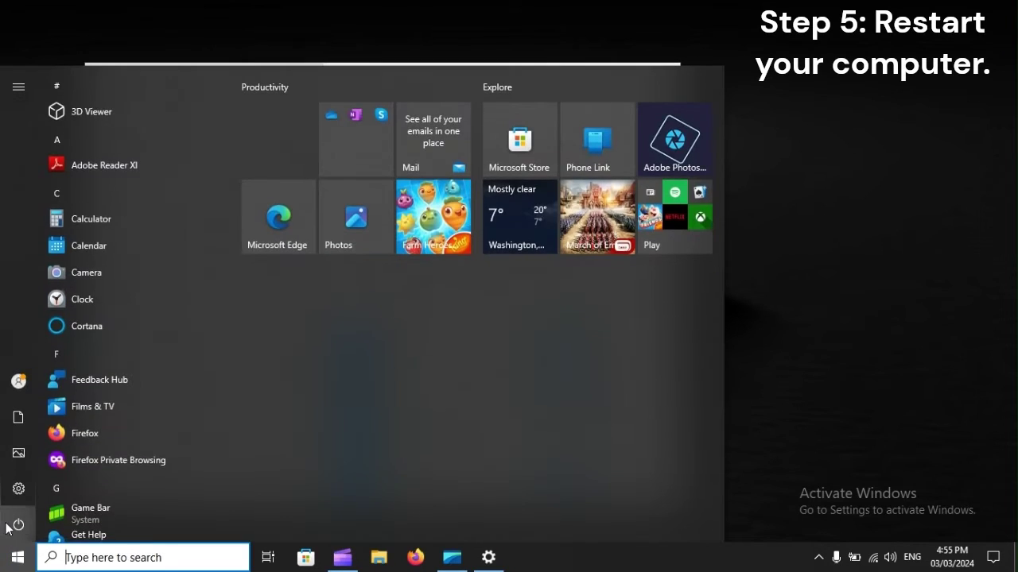
pyautogui.click(15, 526)
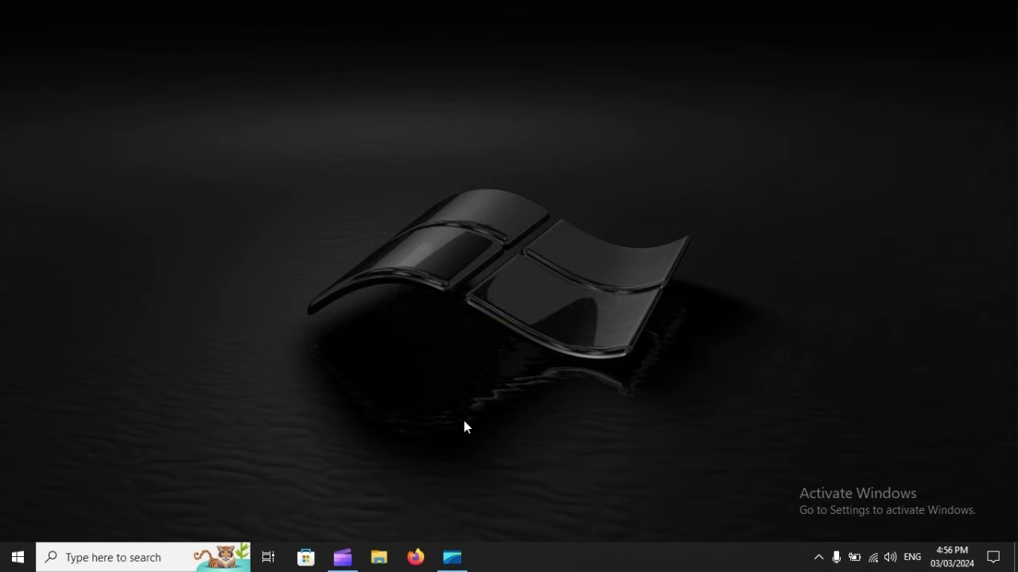
pyautogui.press('super')
# Launch Device Manager via devmgmt.msc and select Audio inputs and outputs
pyautogui.write('devmgmt.msc')
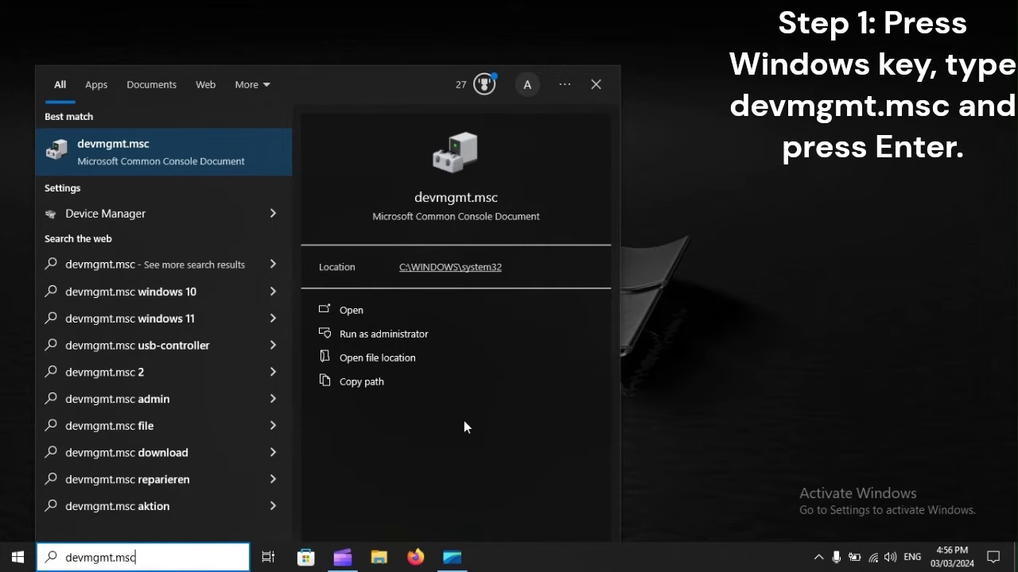
pyautogui.press('Return')
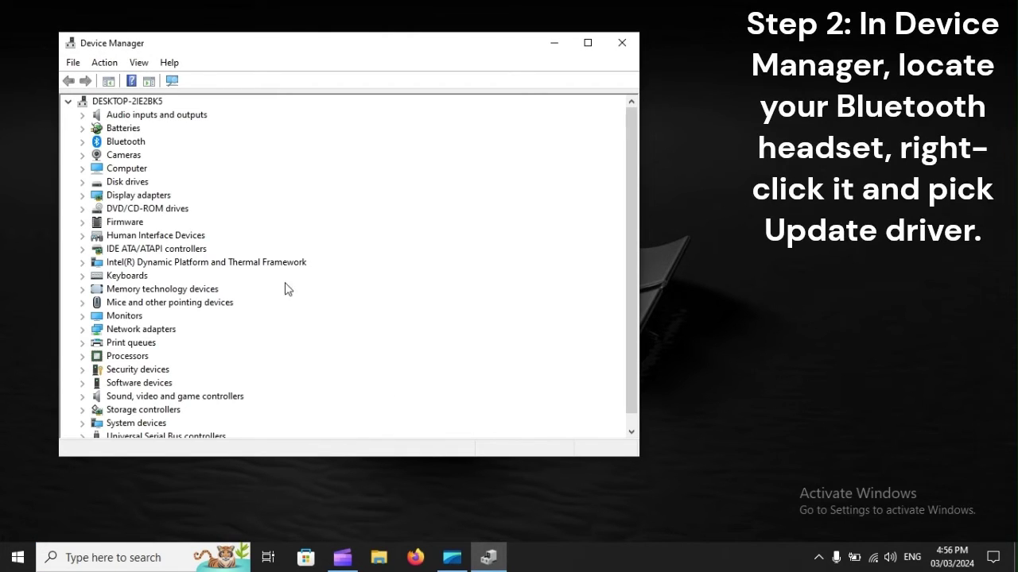
pyautogui.click(171, 116)
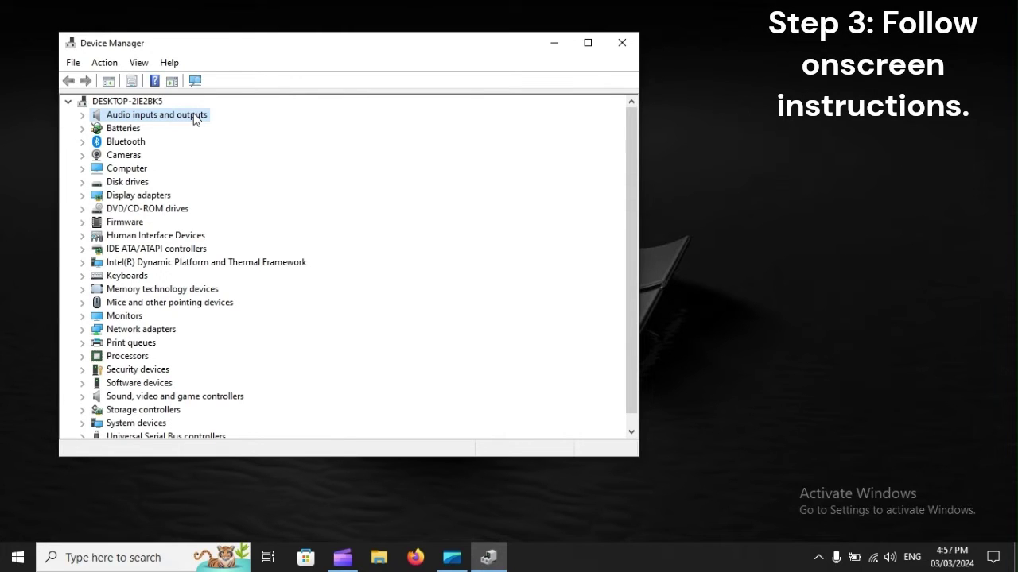
# Restart the computer via Start > Power > Restart
pyautogui.click(14, 561)
pyautogui.click(18, 526)
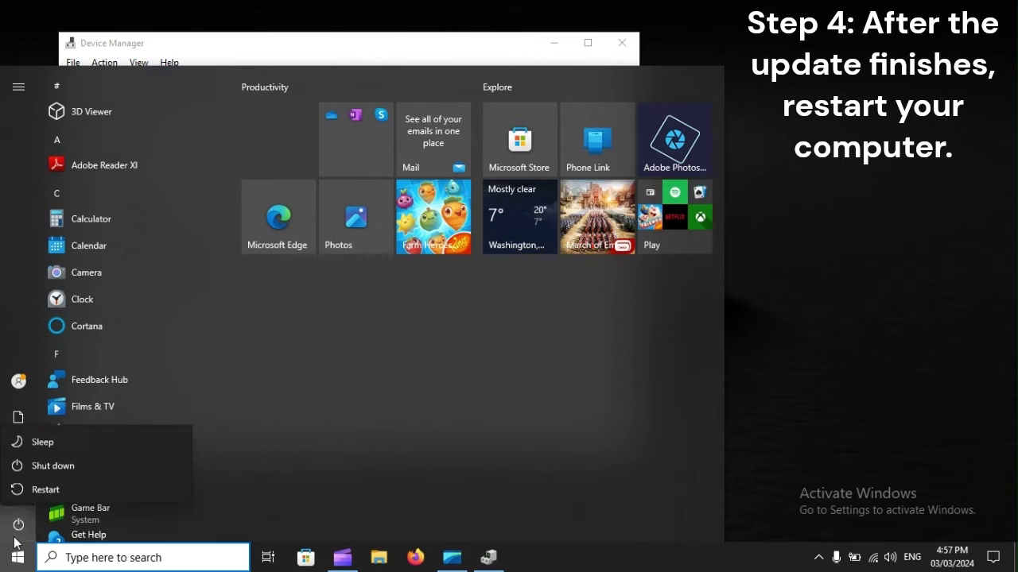
pyautogui.click(50, 496)
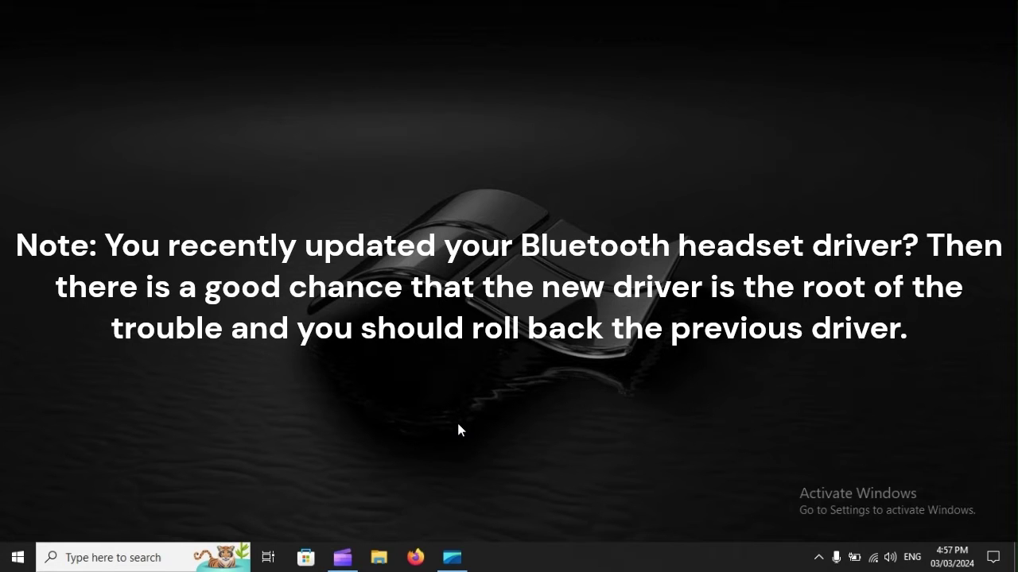
# Relaunch Device Manager with devmgmt.msc from Start search and select Audio inputs and outputs
pyautogui.press('super')
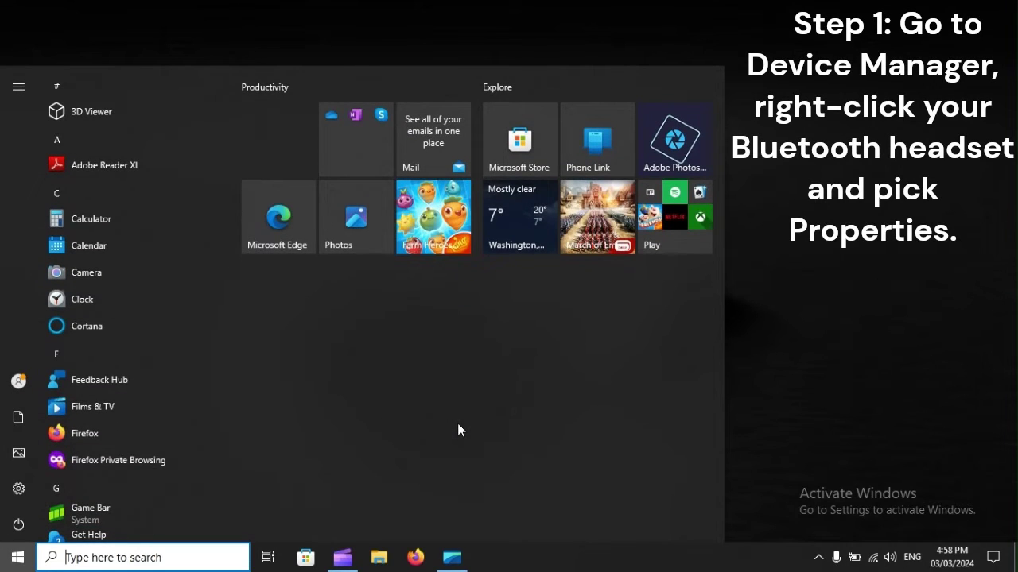
pyautogui.write('devmgmt.msc')
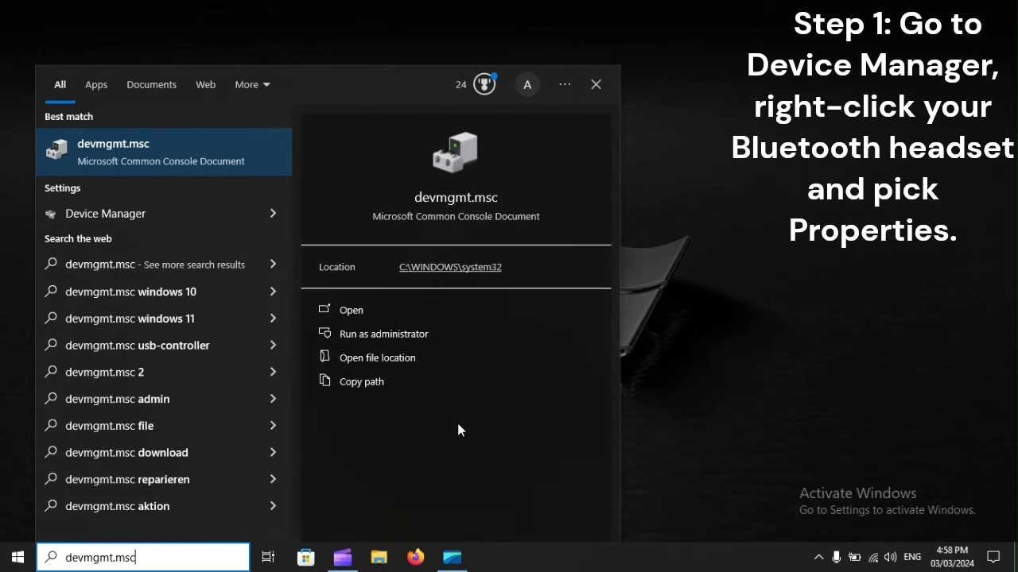
pyautogui.press('Return')
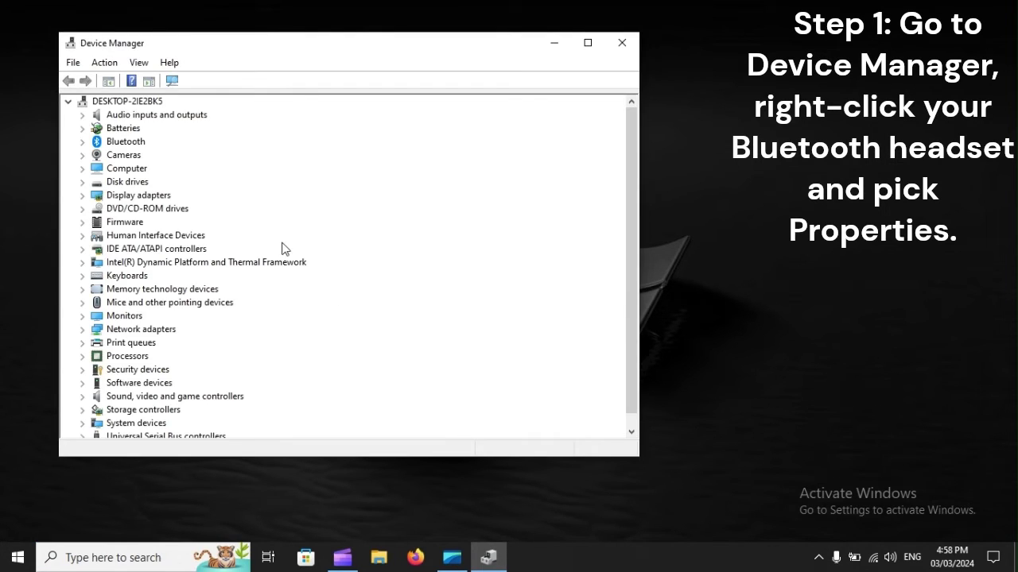
pyautogui.click(191, 117)
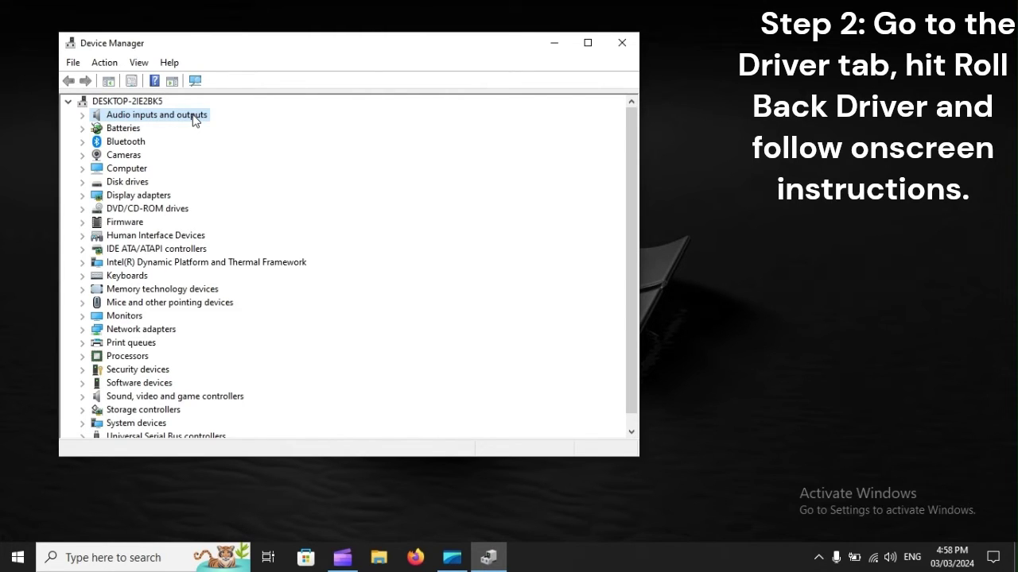
# Close Device Manager and restart the PC from the Start menu's Power options
pyautogui.click(622, 42)
pyautogui.click(18, 558)
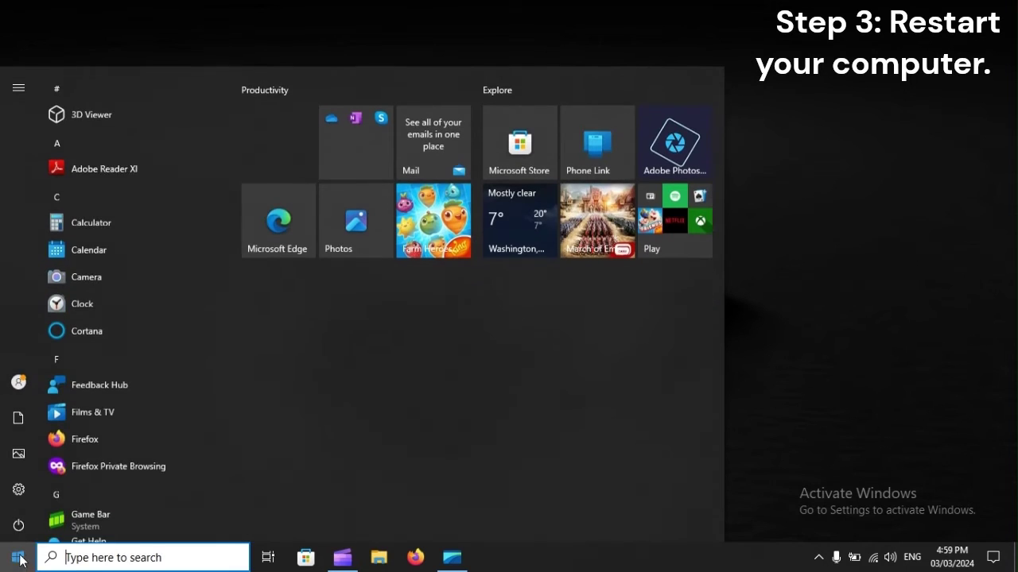
pyautogui.click(17, 524)
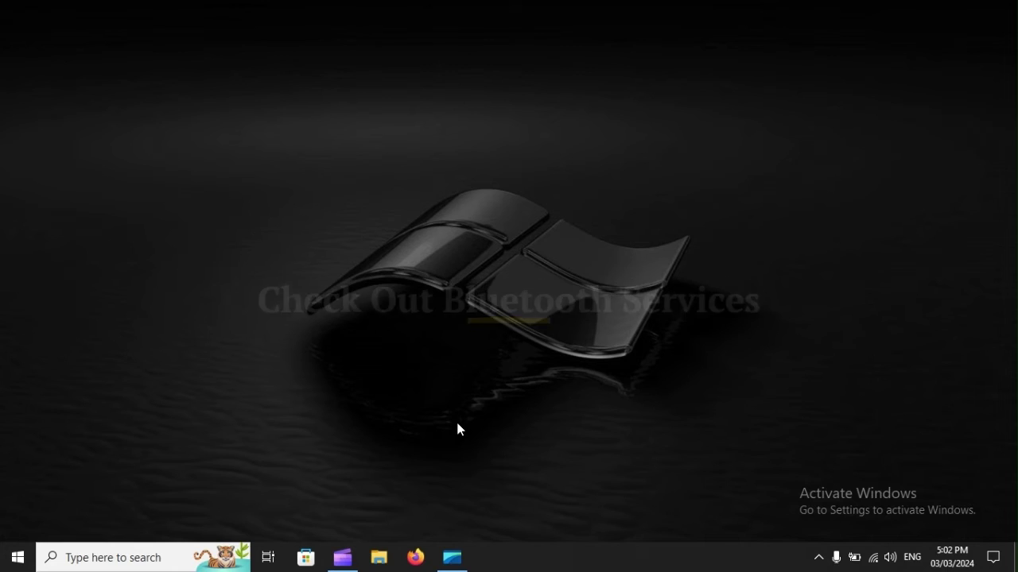
# Search for 'Services' from the Start menu and open the Services console
pyautogui.press('super')
pyautogui.write('Se')
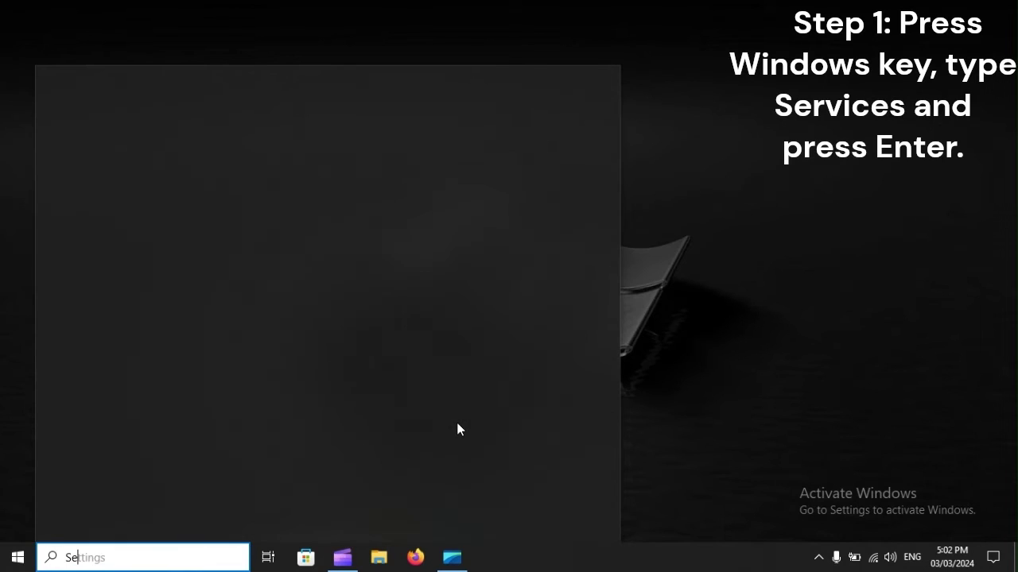
pyautogui.write('rvices')
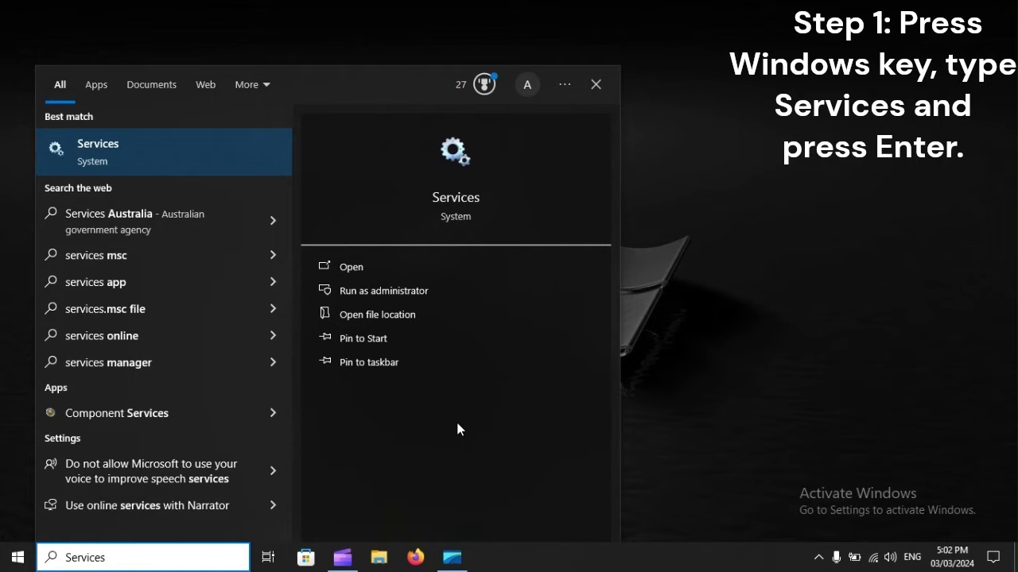
pyautogui.press('Return')
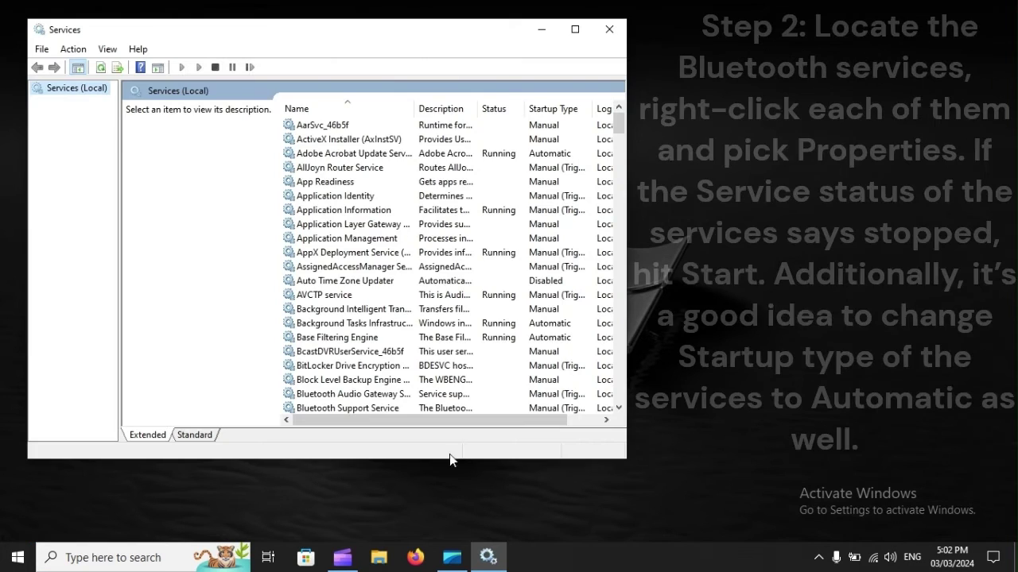
# Find the Bluetooth Audio Gateway, Bluetooth Support and BluetoothUserService_46b5f services and bring up Audio Gateway's context menu
pyautogui.scroll(-3, 338, 316)
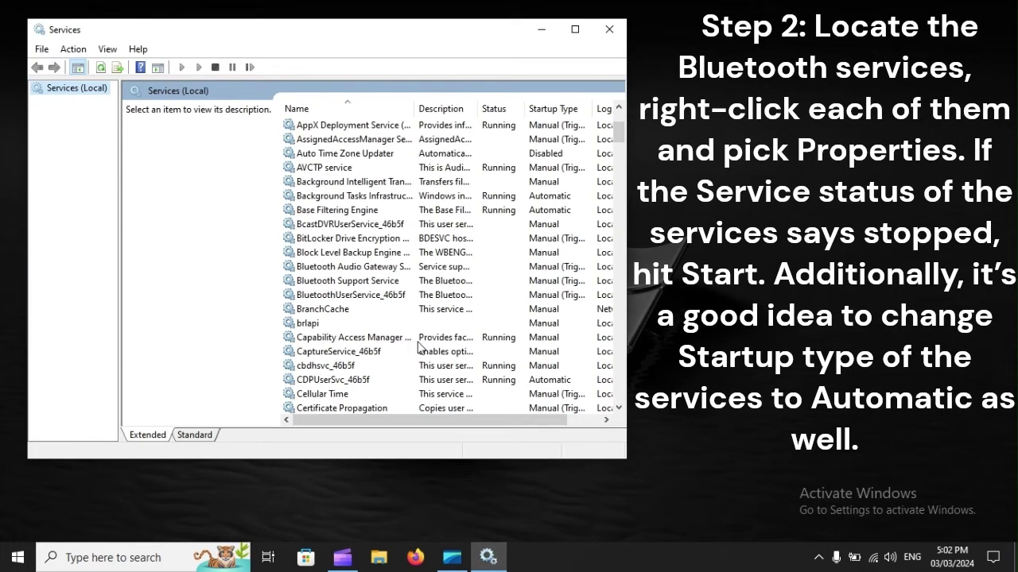
pyautogui.click(329, 268)
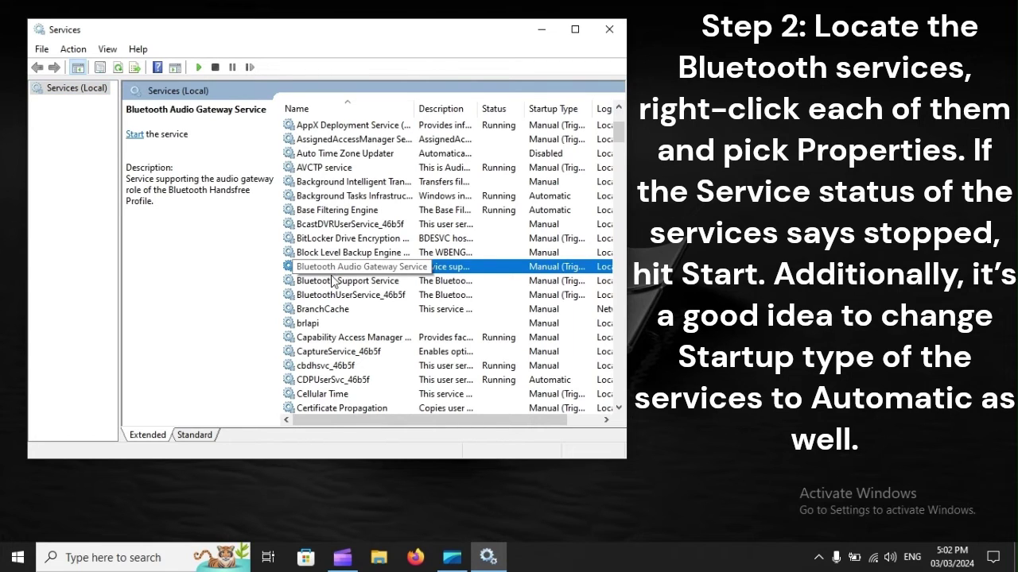
pyautogui.click(334, 283)
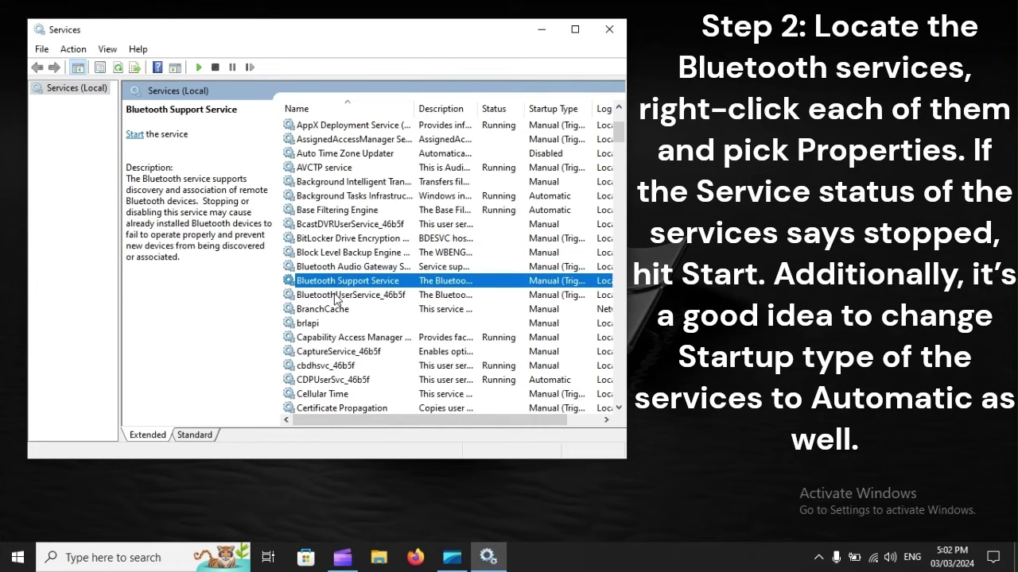
pyautogui.click(335, 296)
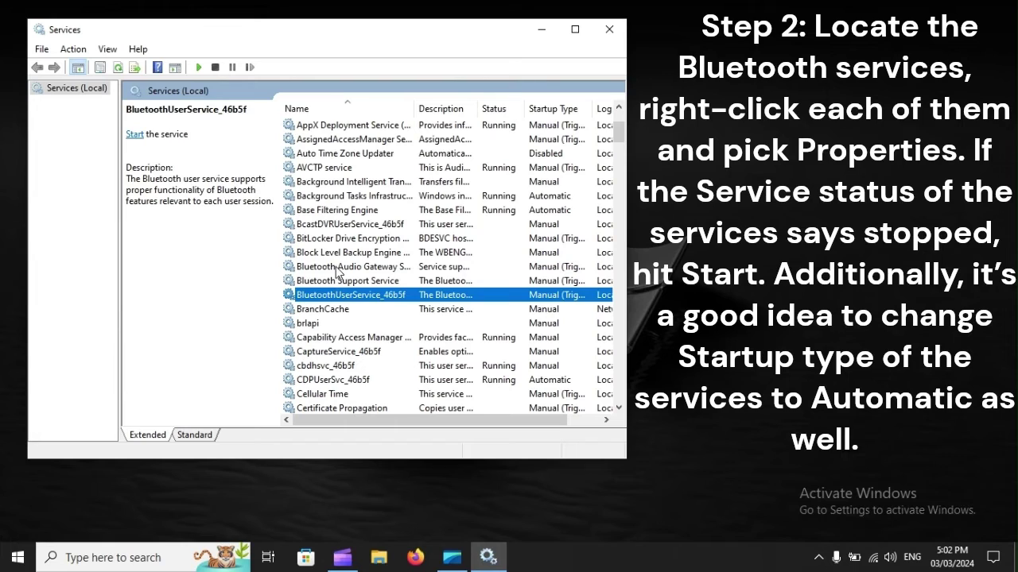
pyautogui.rightClick(337, 268)
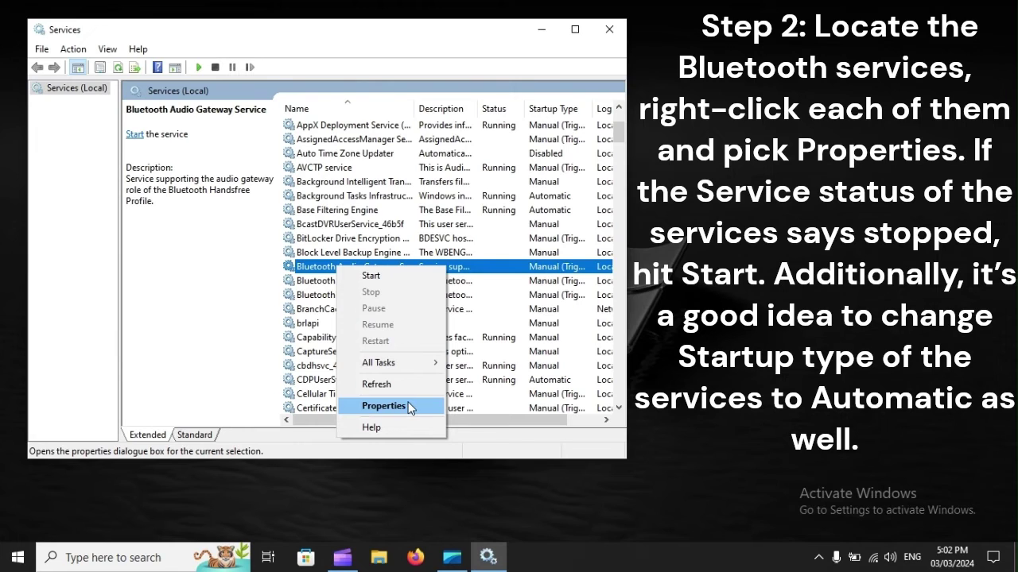
# Set the Bluetooth Audio Gateway Service startup type to Automatic, then restart the computer from the Start menu
pyautogui.click(384, 406)
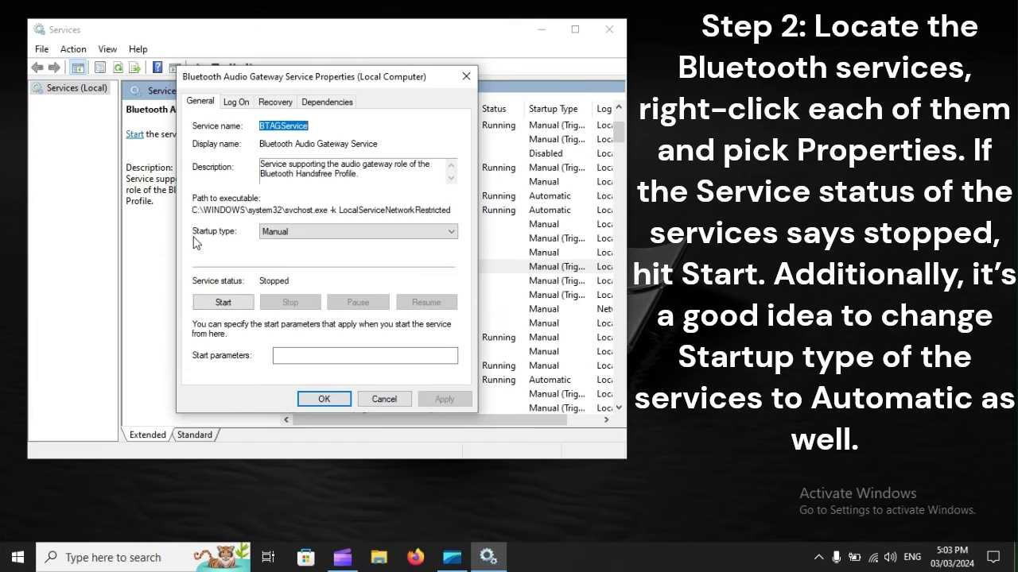
pyautogui.click(298, 231)
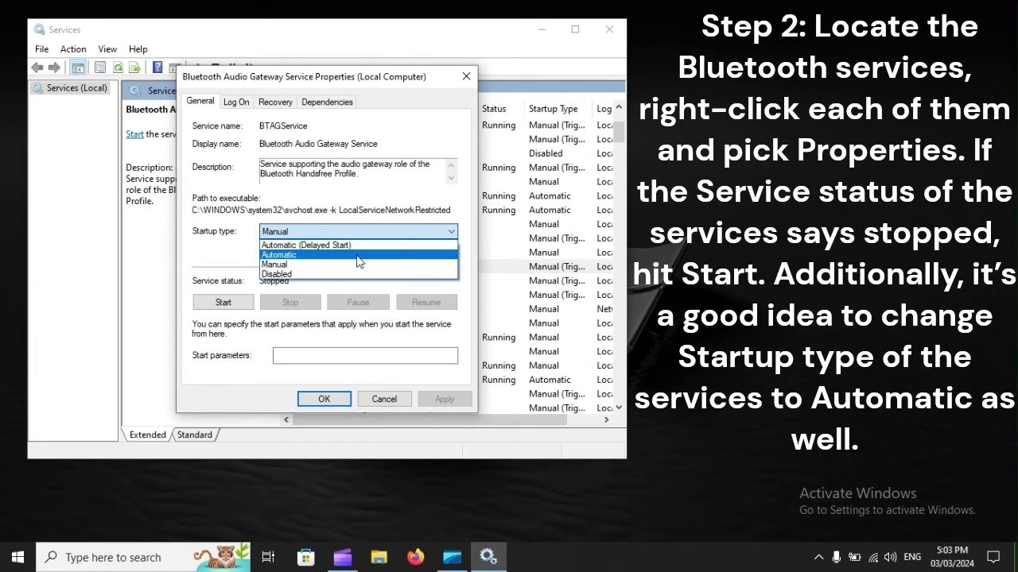
pyautogui.click(377, 255)
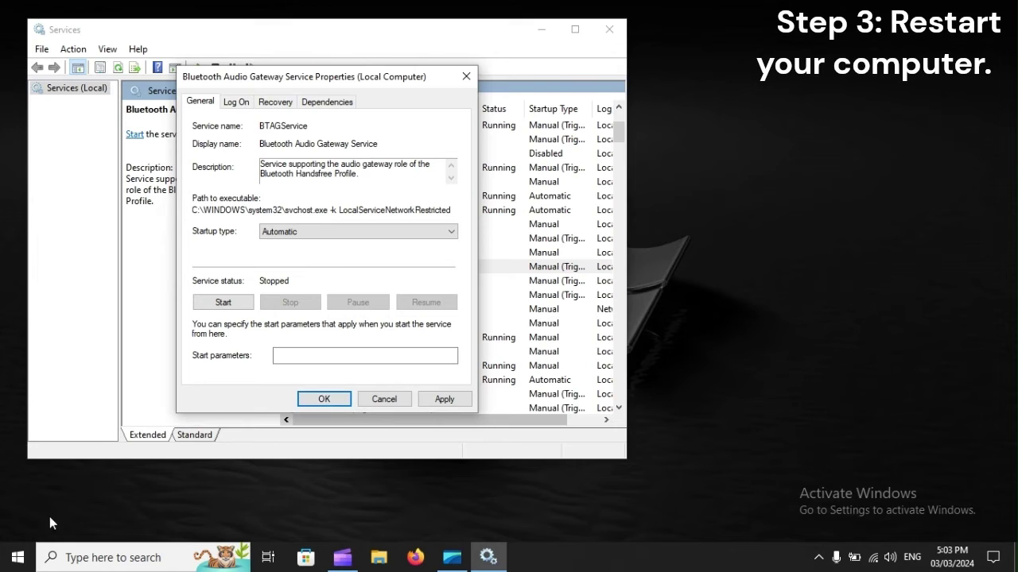
pyautogui.click(17, 557)
pyautogui.click(17, 527)
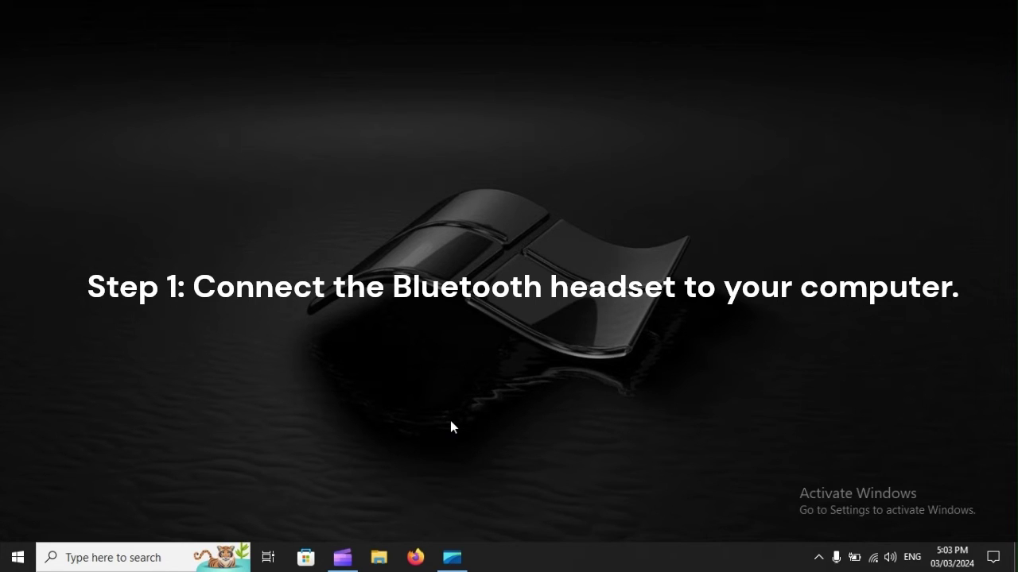
# Search for 'Control Panel' from the Start menu and open it
pyautogui.press('super')
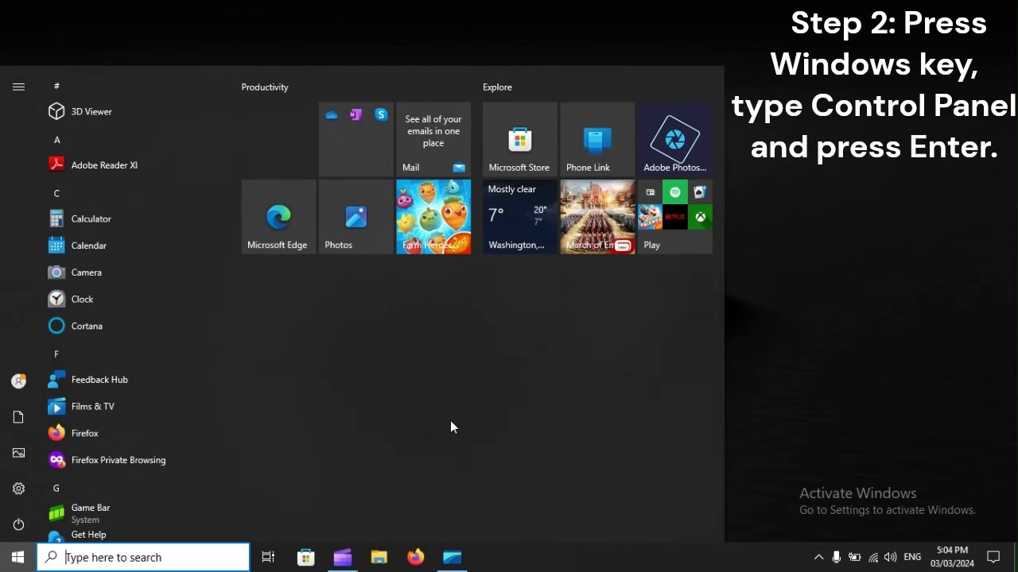
pyautogui.write('Contr')
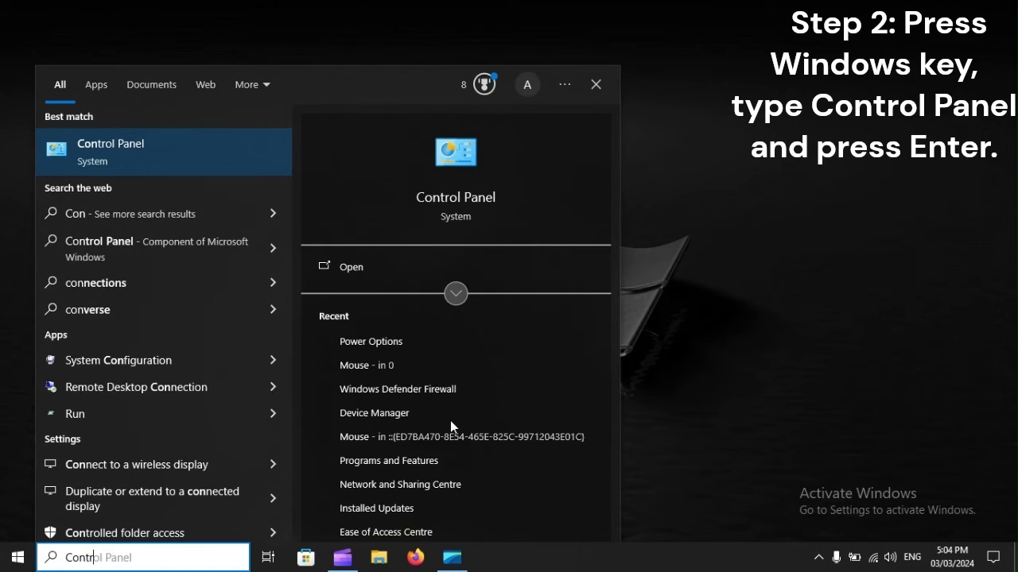
pyautogui.write('ol P')
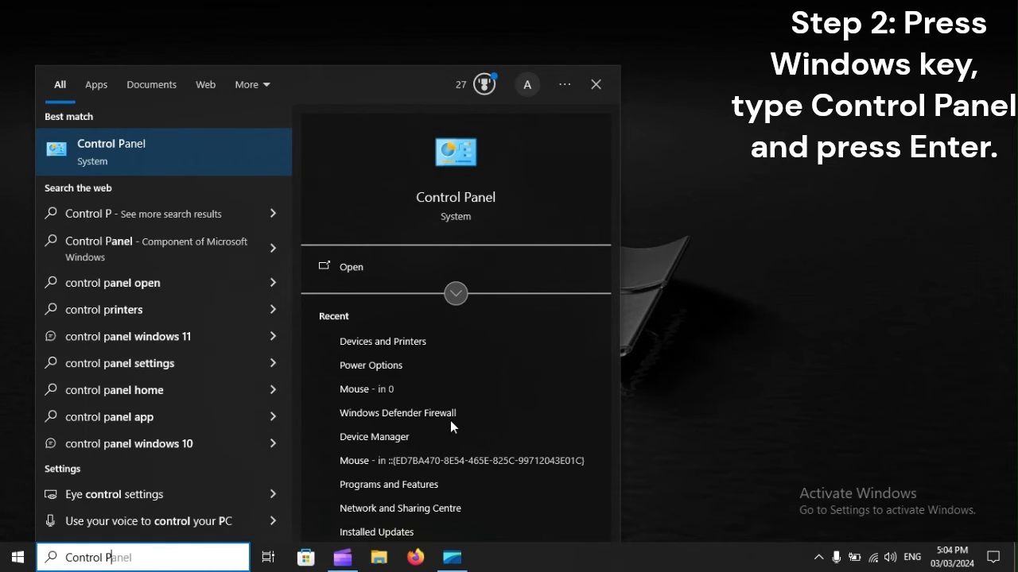
pyautogui.write('anel')
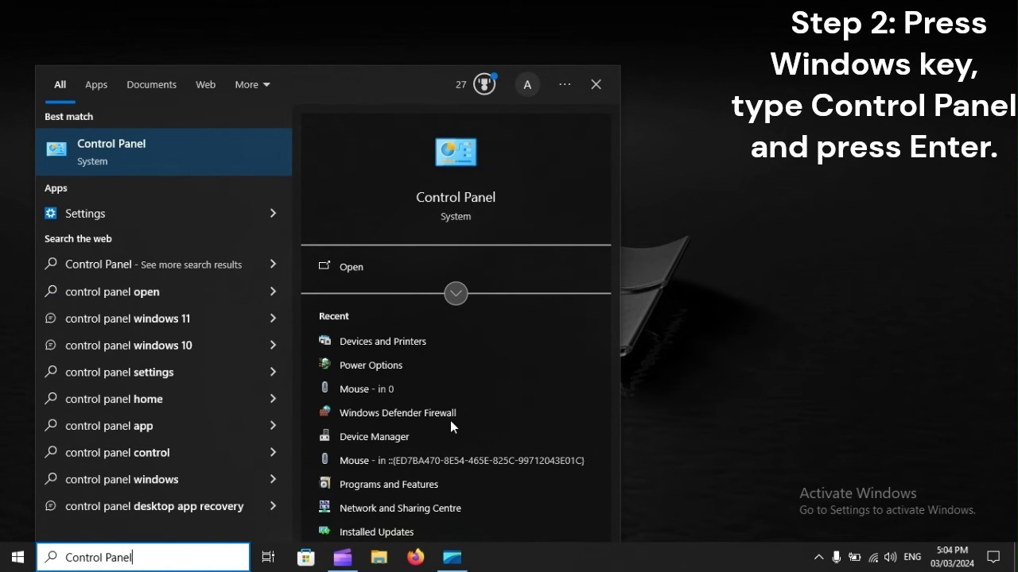
pyautogui.press('Return')
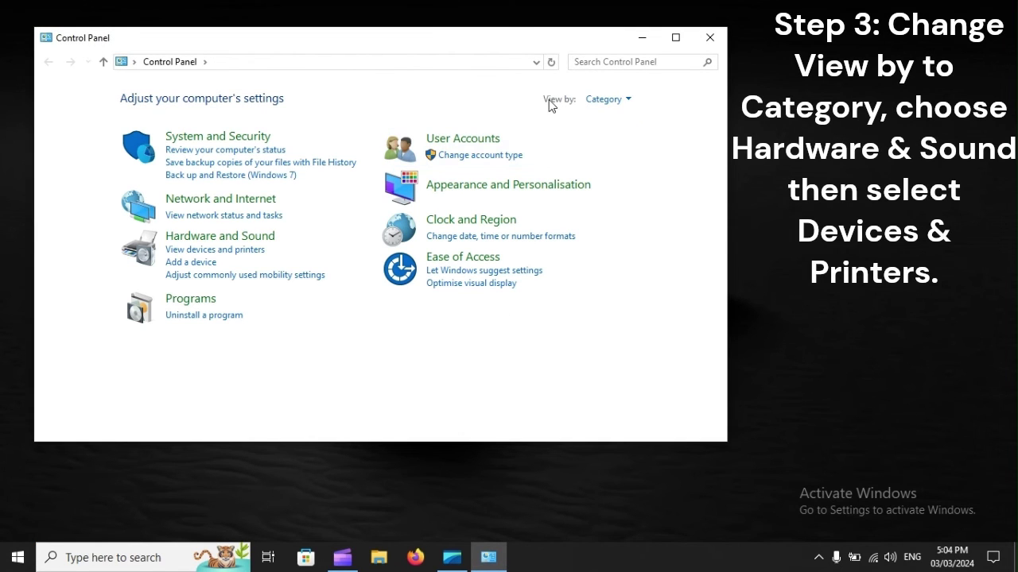
# Switch Control Panel to Category view and go to Hardware and Sound > Devices and Printers
pyautogui.click(604, 100)
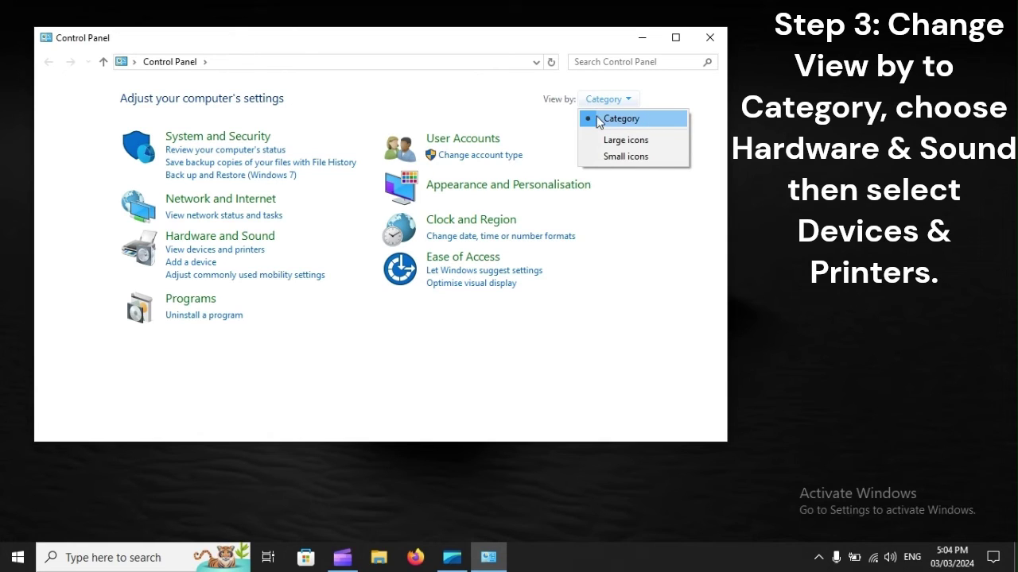
pyautogui.click(648, 118)
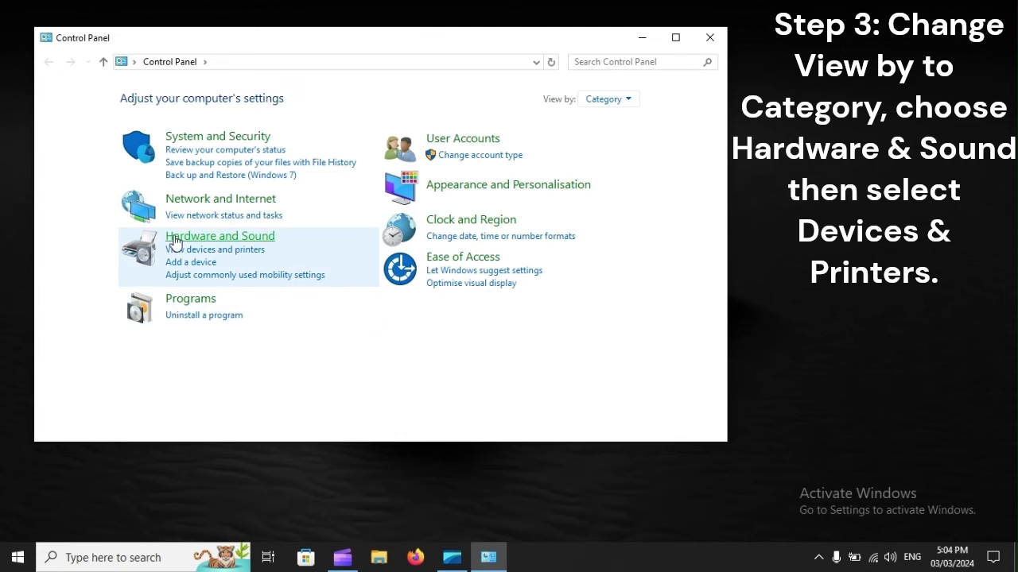
pyautogui.click(245, 241)
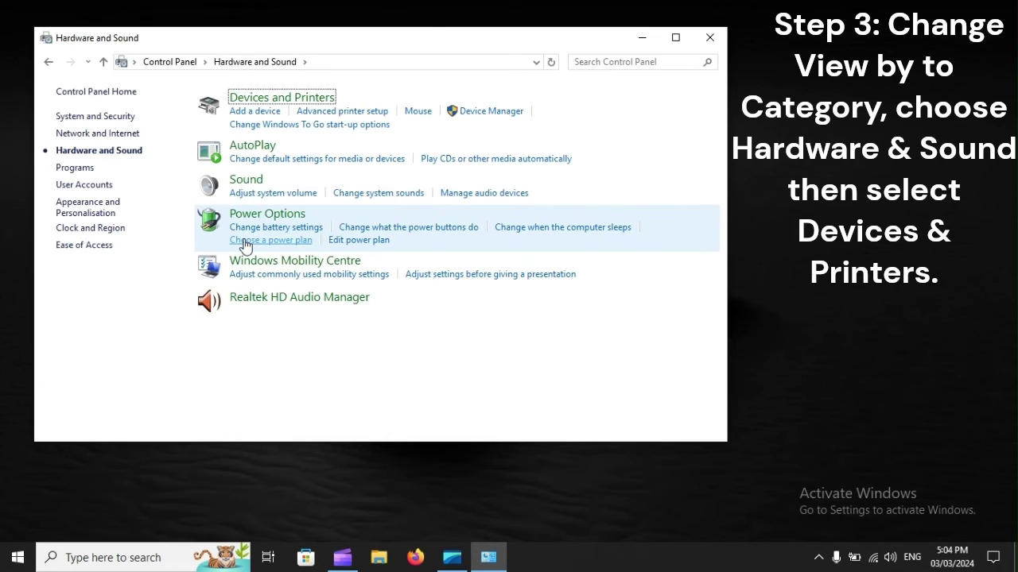
pyautogui.click(306, 99)
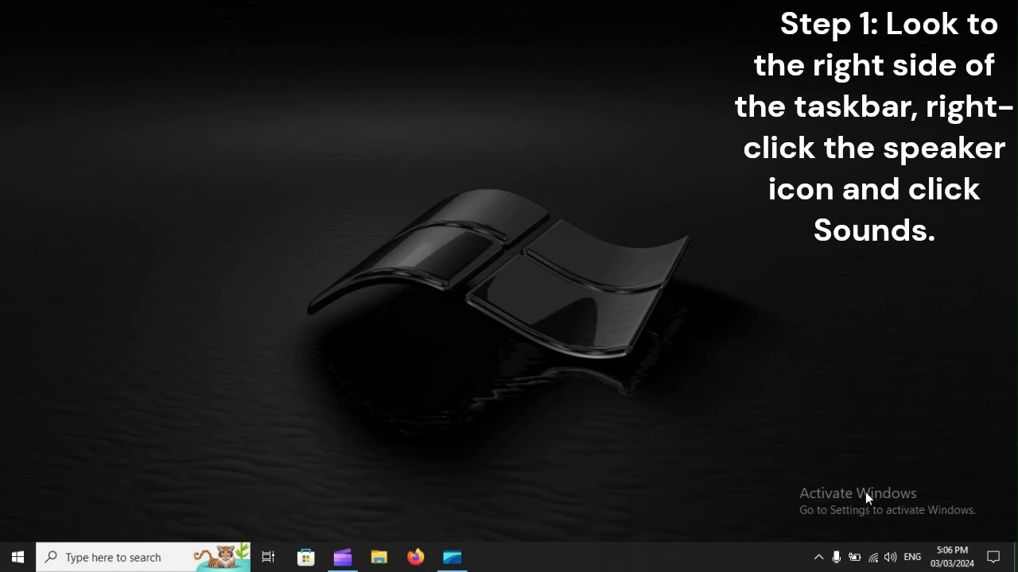
# Show the Sound dialog's Recording tab via the speaker icon, then bring up the Start menu's restart option
pyautogui.rightClick(888, 560)
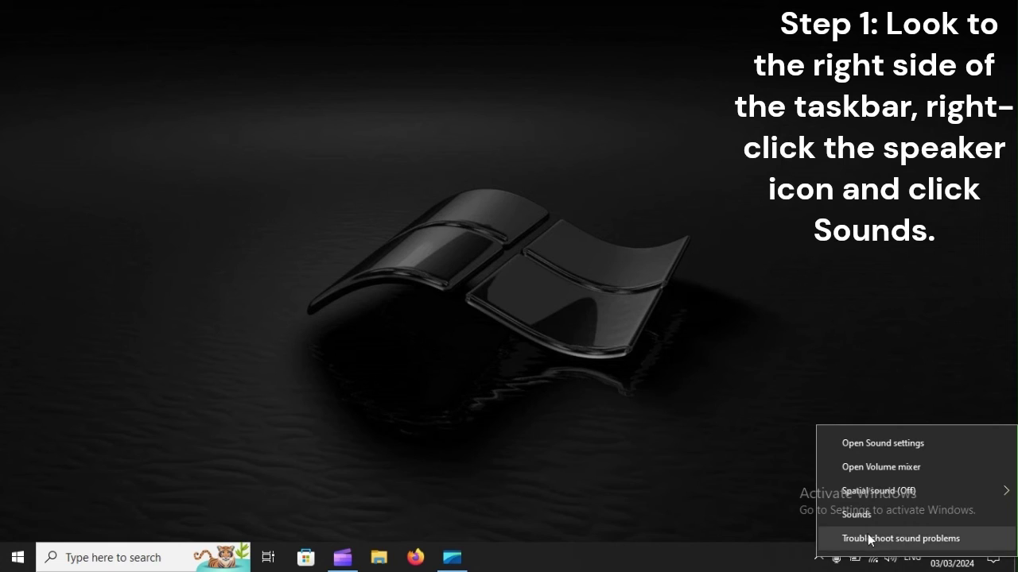
pyautogui.click(926, 513)
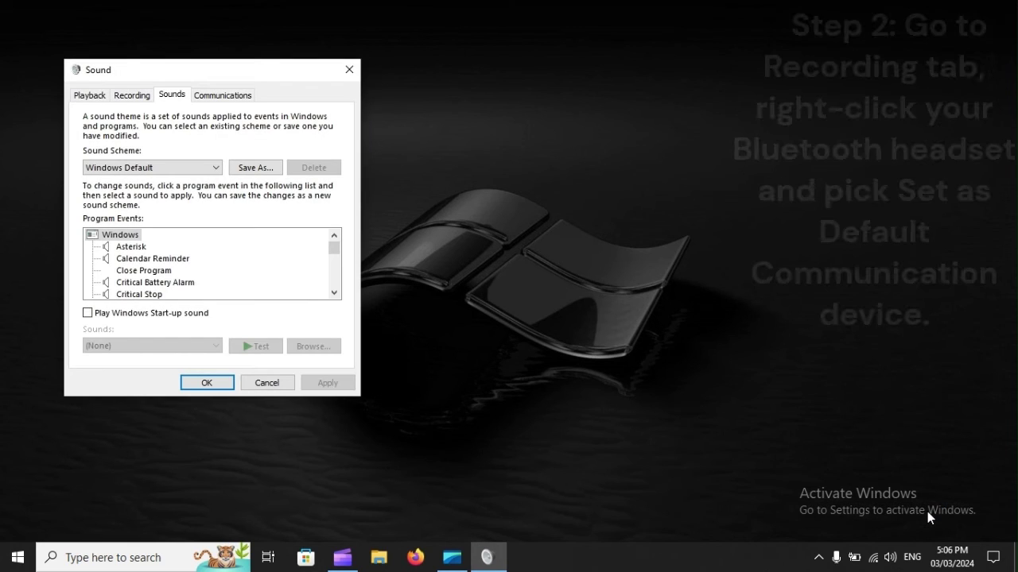
pyautogui.click(131, 96)
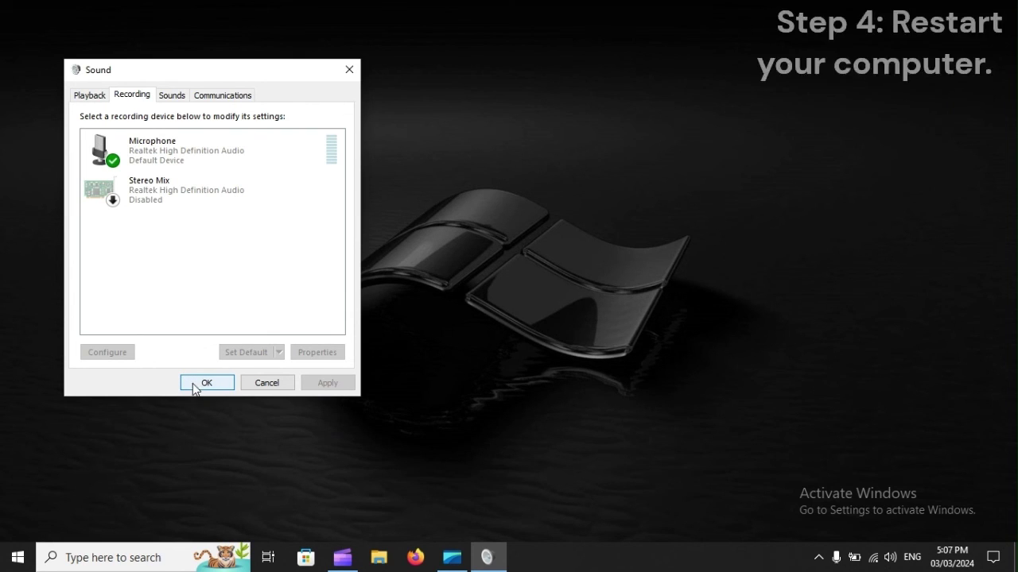
pyautogui.click(18, 557)
pyautogui.click(18, 524)
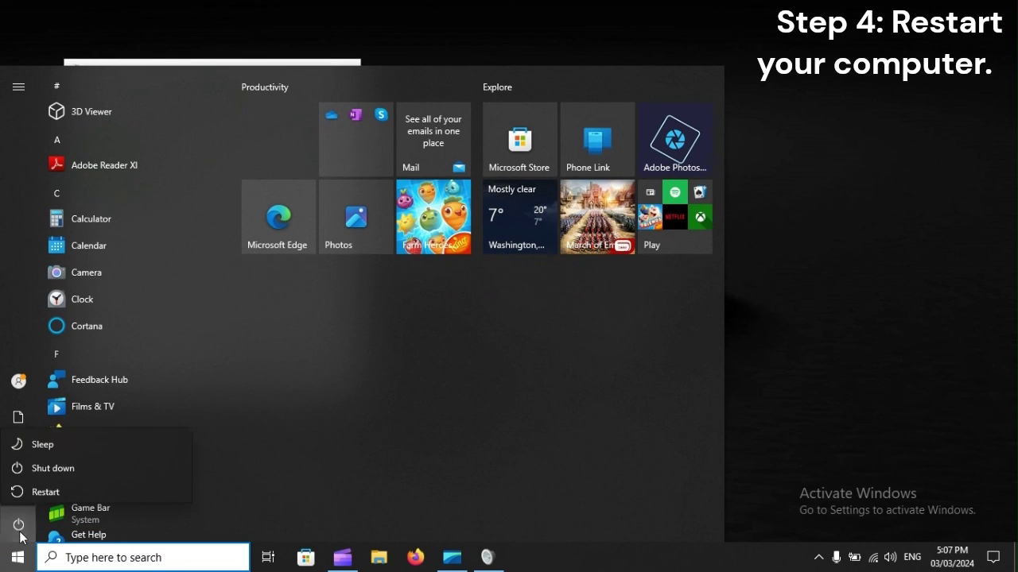